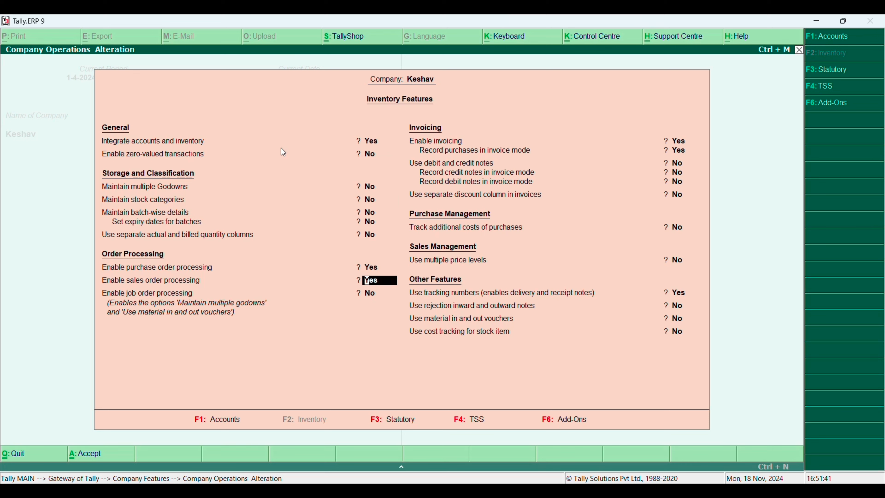
- Save the inventory features with sales order processing and tracking numbers both set to Yes
{"action": "key", "text": "Return"}
{"action": "key", "text": "Return"}
{"action": "key", "text": "Return"}
{"action": "key", "text": "Return"}
{"action": "key", "text": "Return"}
{"action": "key", "text": "Return"}
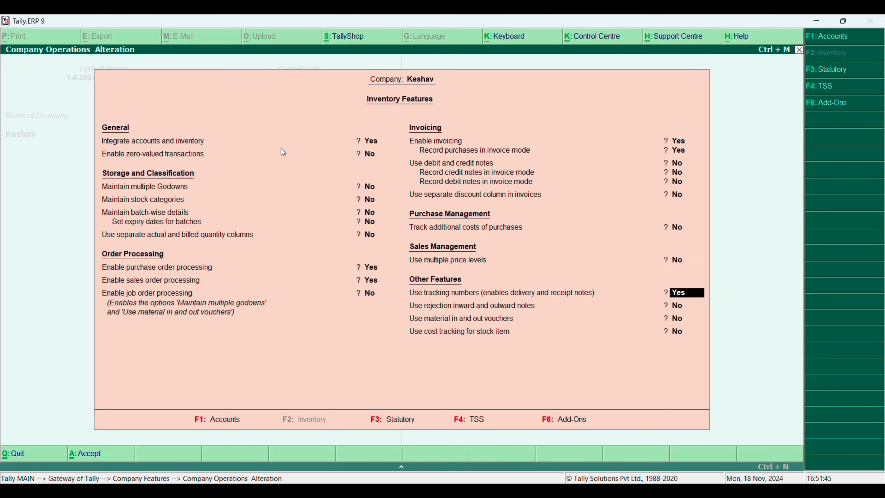
{"action": "key", "text": "Return"}
{"action": "key", "text": "Up"}
{"action": "key", "text": "ctrl+a"}
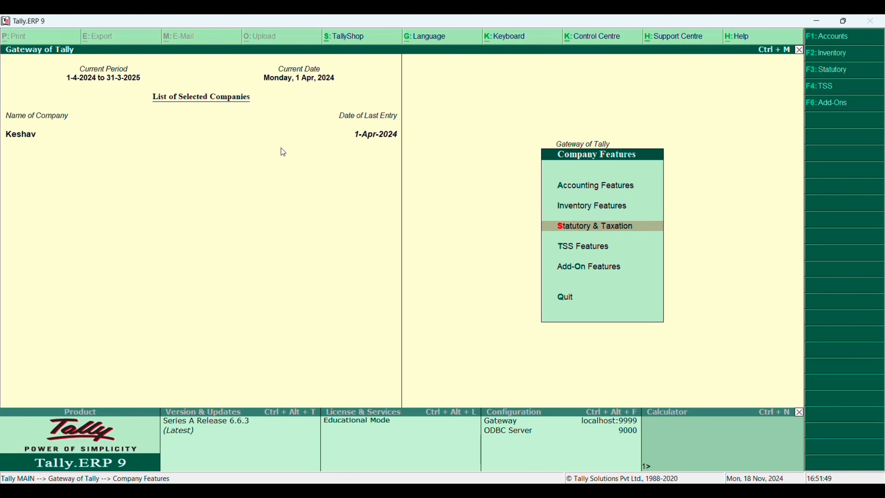
- Turn on Set/alter GST details in Statutory & Taxation, accept the GST details with Regular registration for Uttarakhand, and save
{"action": "key", "text": "Return"}
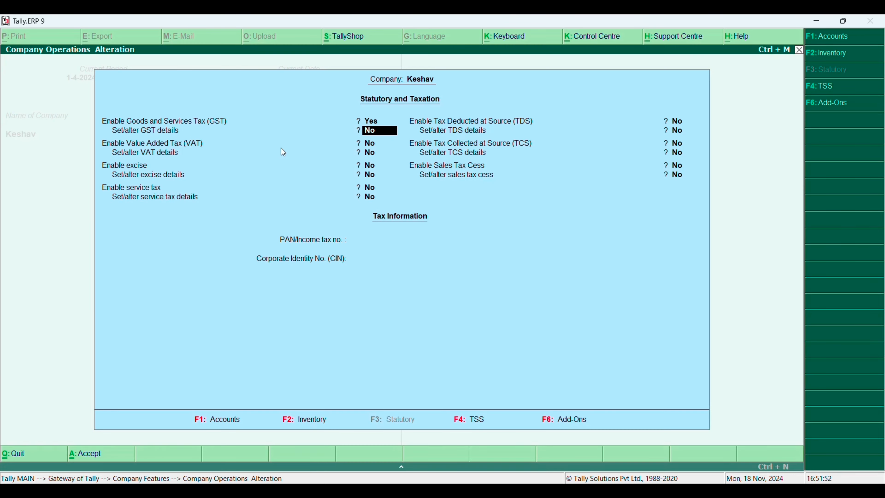
{"action": "key", "text": "y"}
{"action": "key", "text": "Return"}
{"action": "key", "text": "Return"}
{"action": "key", "text": "Return"}
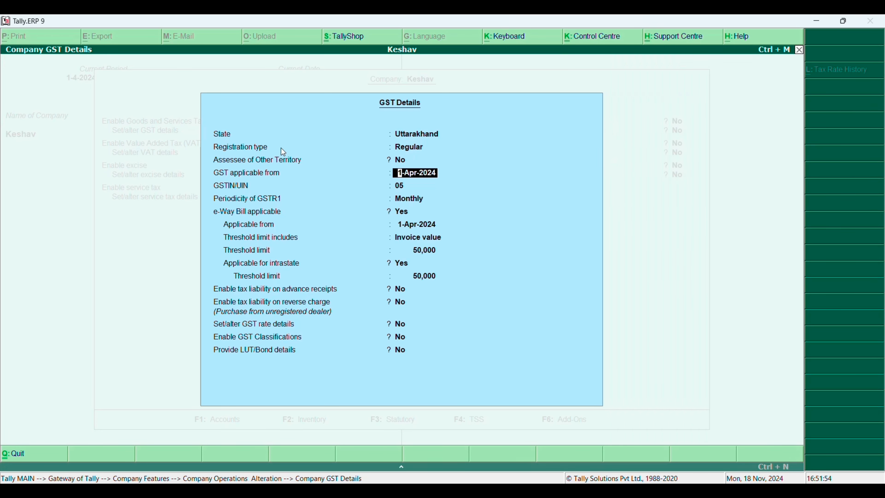
{"action": "key", "text": "Return"}
{"action": "key", "text": "Return"}
{"action": "key", "text": "ctrl+a"}
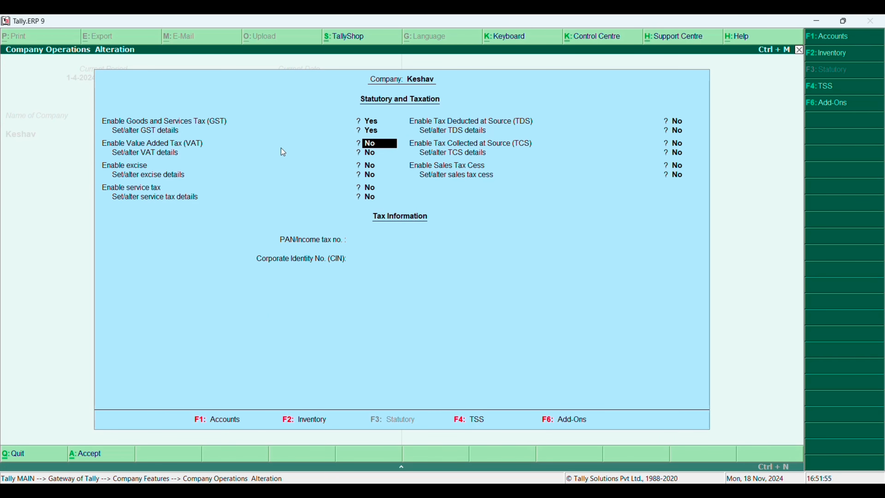
{"action": "key", "text": "ctrl+a"}
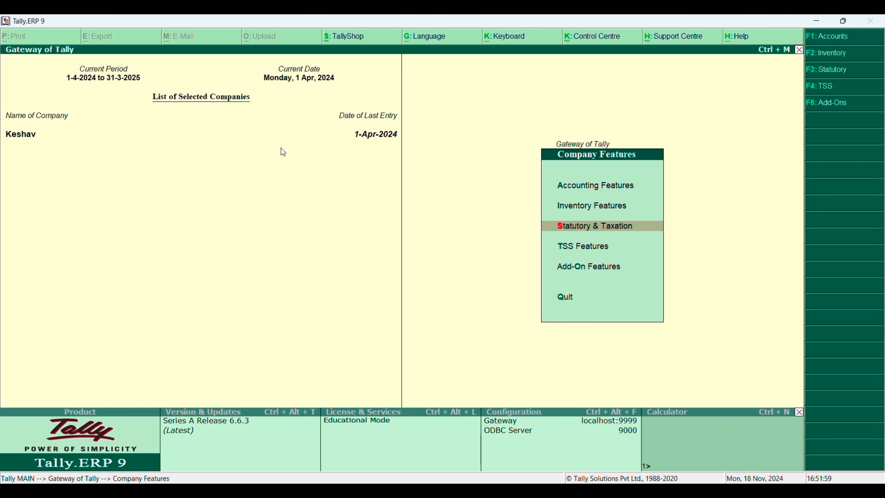
- Leave the company features and open a new sales order voucher
{"action": "key", "text": "Escape"}
{"action": "key", "text": "Up"}
{"action": "key", "text": "Up"}
{"action": "key", "text": "Up"}
{"action": "key", "text": "Up"}
{"action": "key", "text": "Up"}
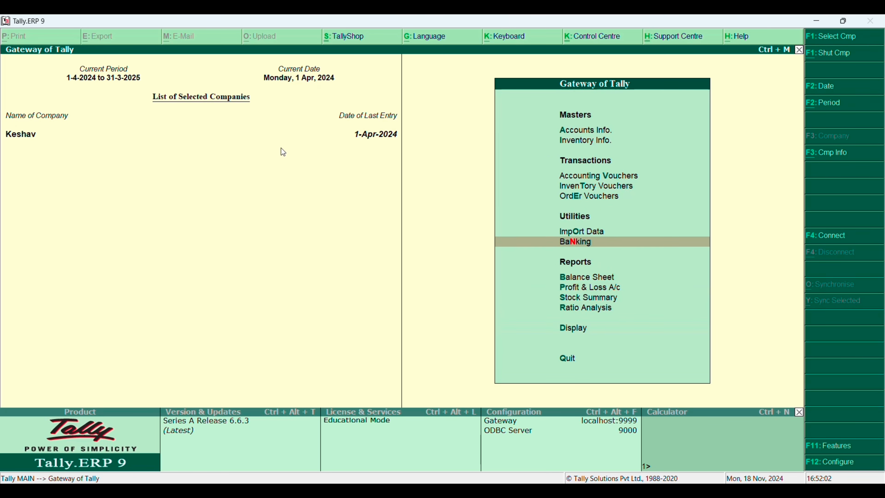
{"action": "key", "text": "Up"}
{"action": "key", "text": "Up"}
{"action": "key", "text": "Up"}
{"action": "key", "text": "Up"}
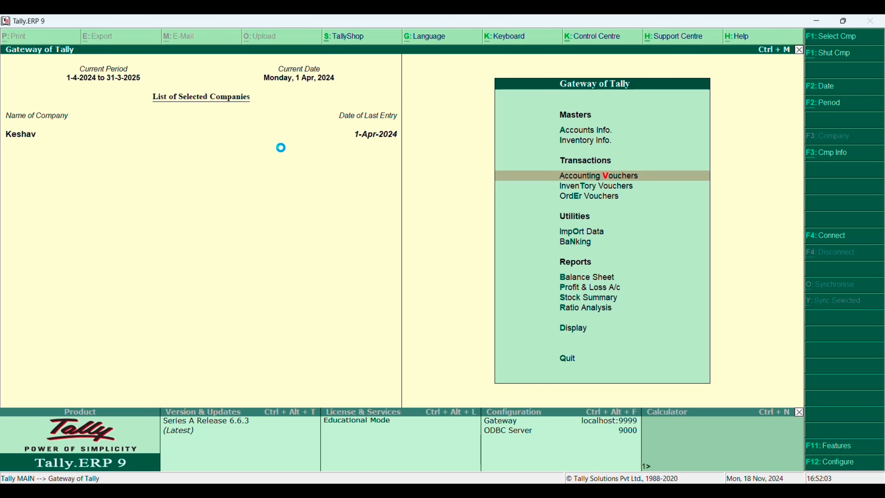
{"action": "key", "text": "Return"}
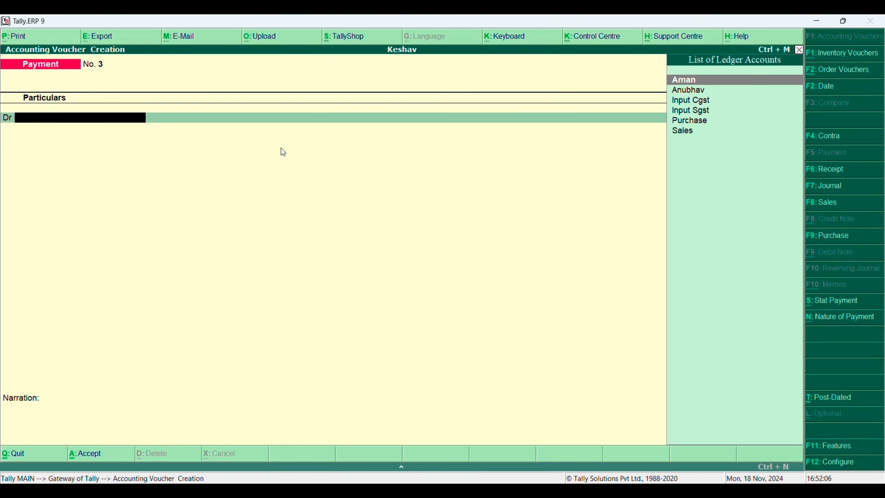
{"action": "key", "text": "alt+F5"}
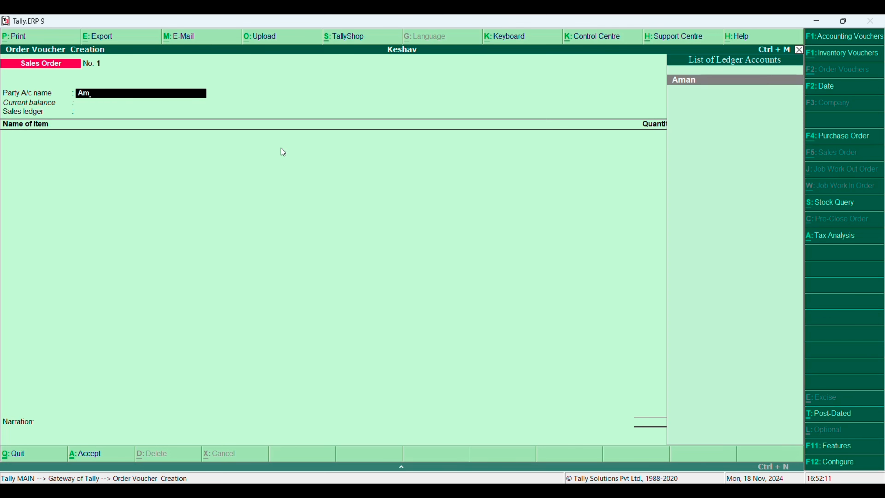
- Select the customer as the party account, accept the party details, and enter order number 12 with the Sales ledger
{"action": "type", "text": "A"}
{"action": "key", "text": "Down"}
{"action": "key", "text": "Return"}
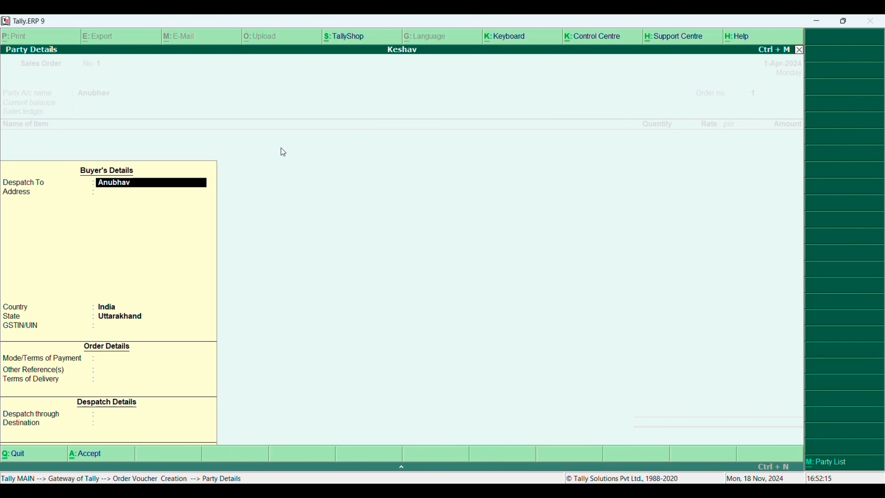
{"action": "key", "text": "ctrl+a"}
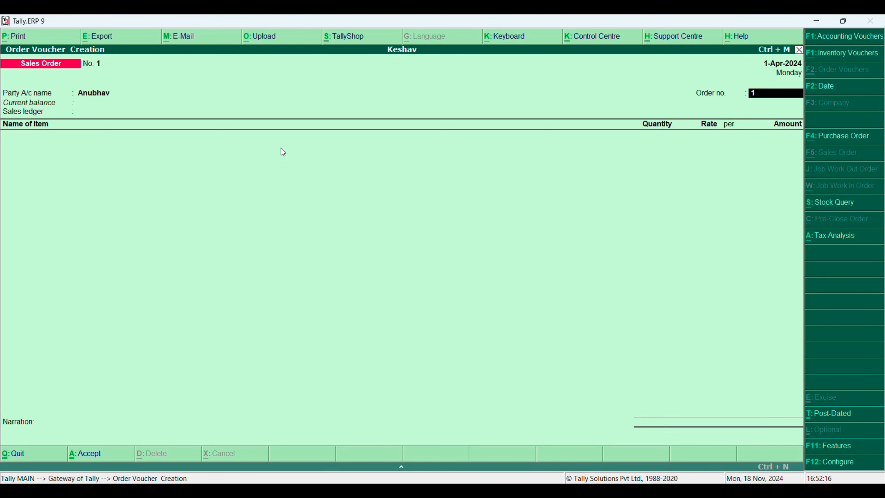
{"action": "key", "text": "Return"}
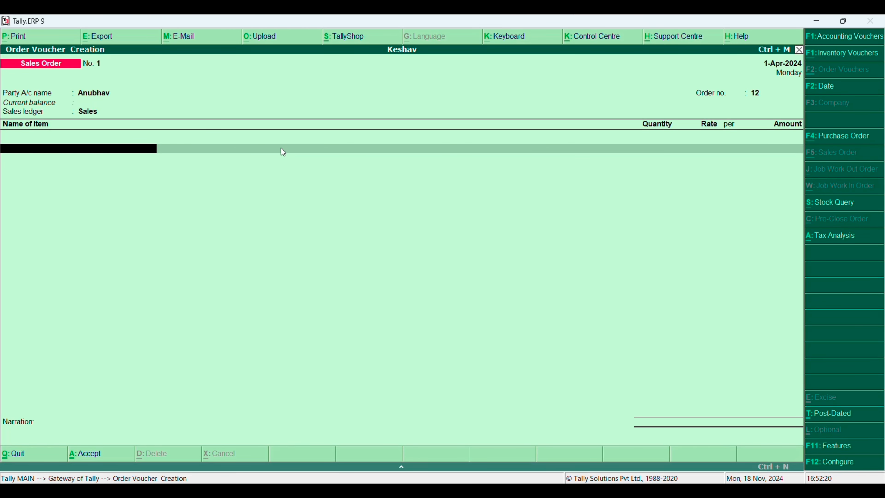
- Add the Computer item to the sales order, due 1-Apr-2024, with quantity 5 pcs at a rate of 16,500
{"action": "key", "text": "Down"}
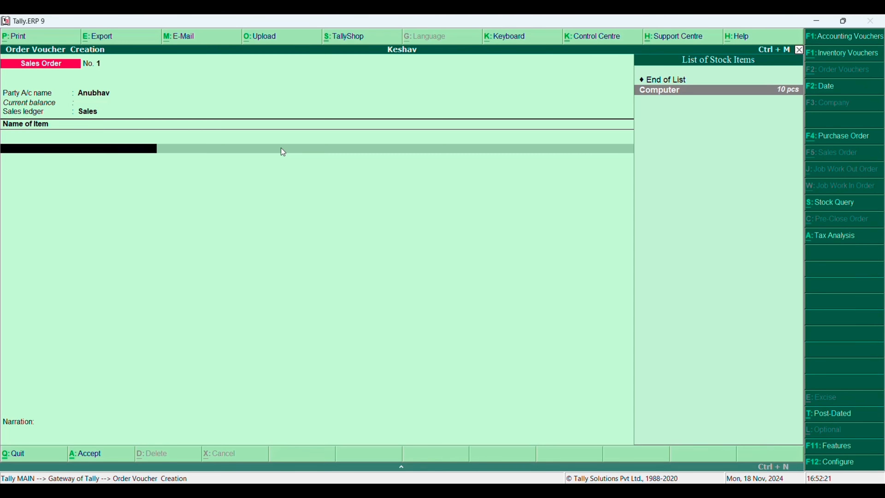
{"action": "key", "text": "Return"}
{"action": "key", "text": "Return"}
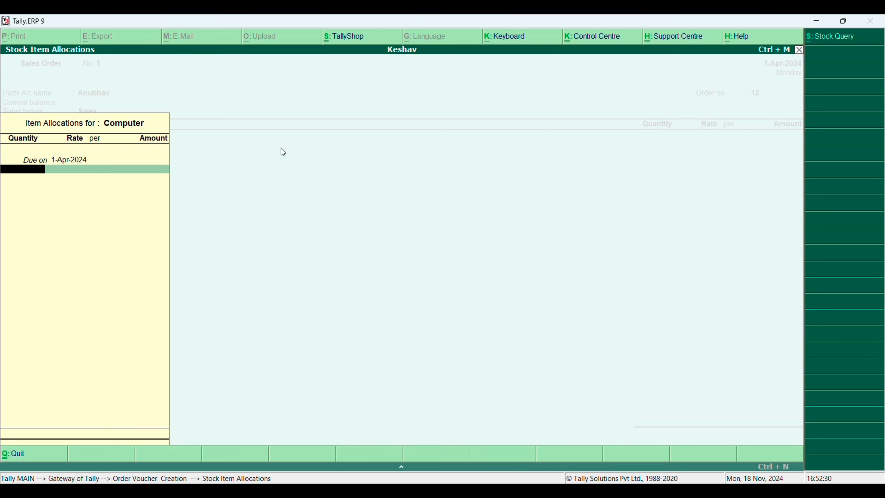
{"action": "type", "text": "5"}
{"action": "key", "text": "Return"}
{"action": "type", "text": "16500"}
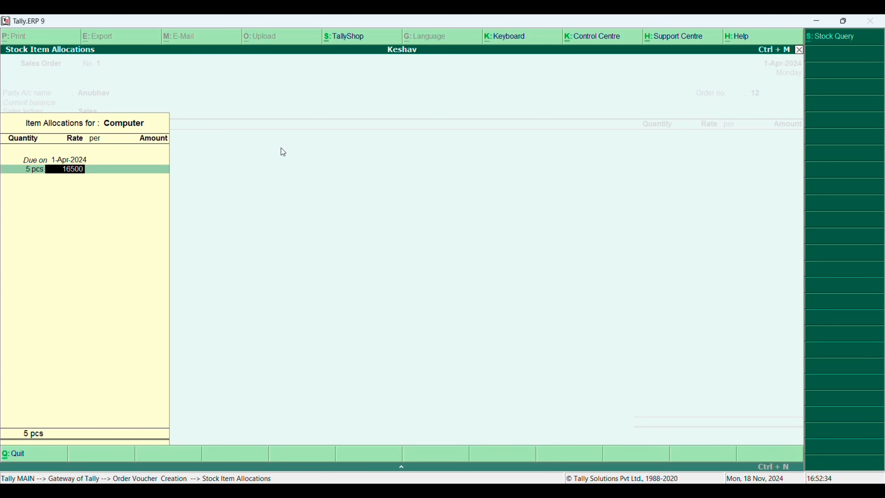
{"action": "key", "text": "Return"}
{"action": "key", "text": "Return"}
{"action": "key", "text": "Return"}
{"action": "key", "text": "Return"}
{"action": "key", "text": "Return"}
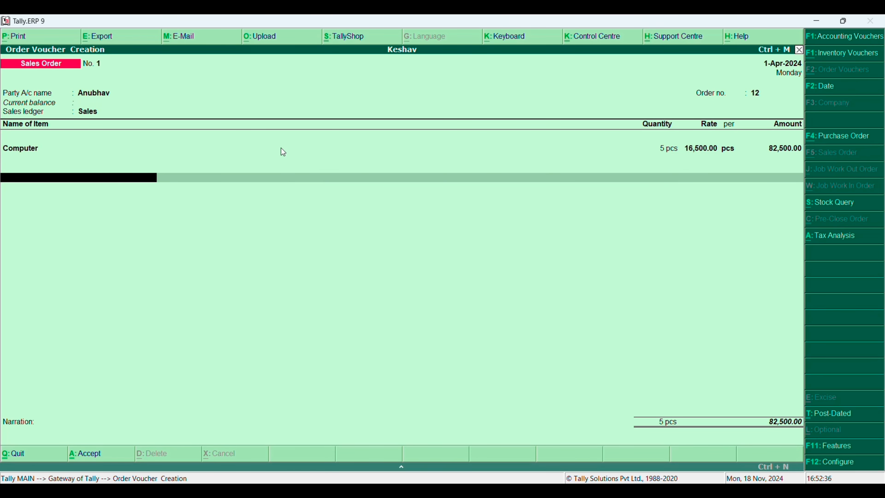
- Create the ledger Output Sgst under Duties & Taxes as a GST state tax and add it to the sales order
{"action": "key", "text": "Return"}
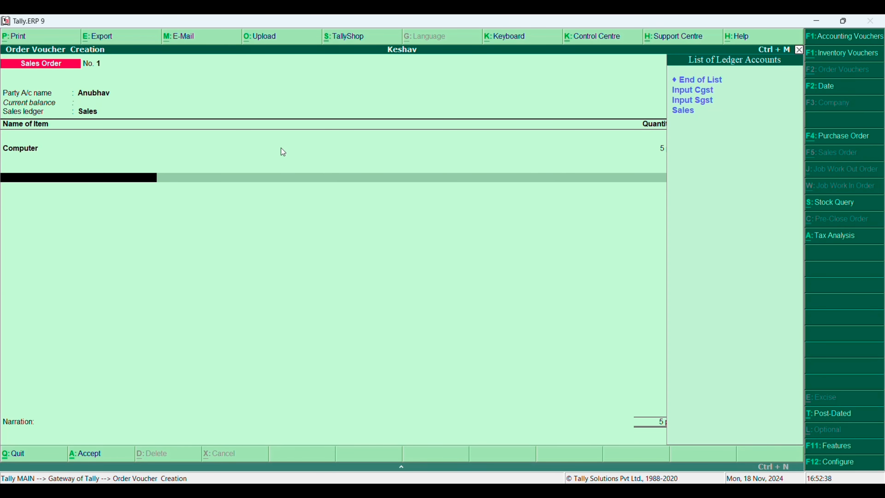
{"action": "key", "text": "alt+c"}
{"action": "type", "text": "Ou"}
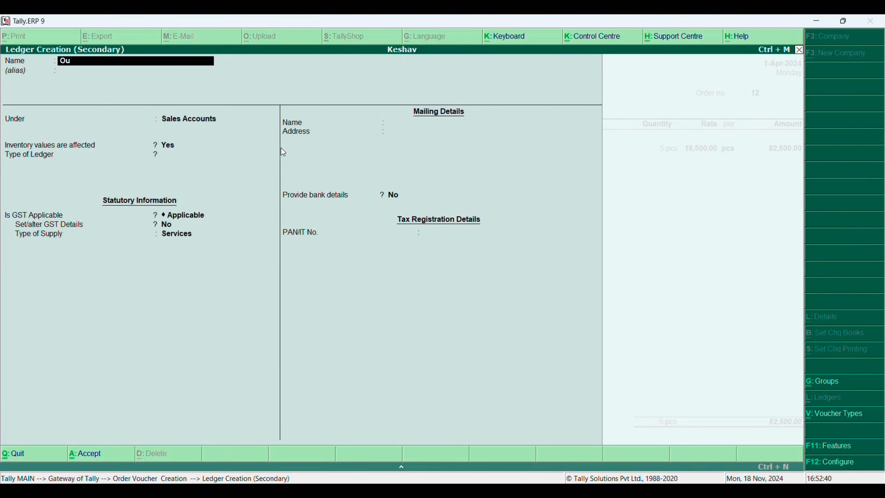
{"action": "type", "text": "tput Sgst"}
{"action": "key", "text": "Return"}
{"action": "key", "text": "Return"}
{"action": "type", "text": "Du"}
{"action": "key", "text": "Return"}
{"action": "key", "text": "Up"}
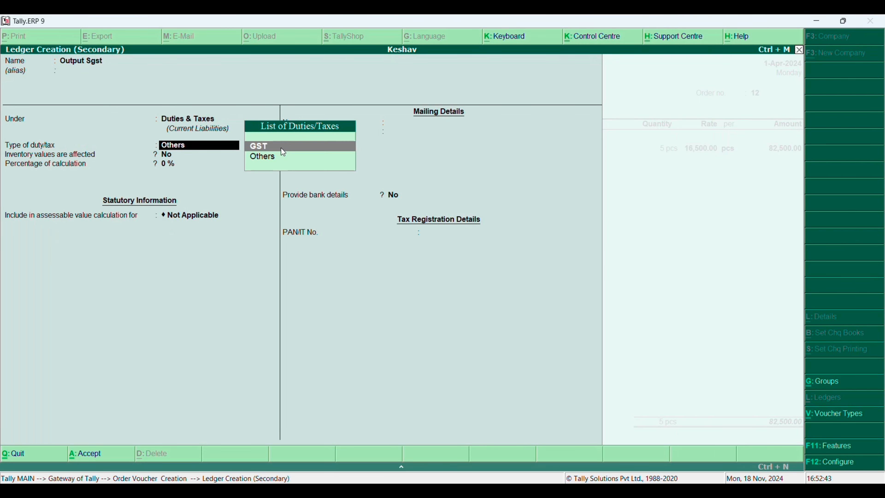
{"action": "key", "text": "Return"}
{"action": "type", "text": "s"}
{"action": "key", "text": "Return"}
{"action": "key", "text": "ctrl+a"}
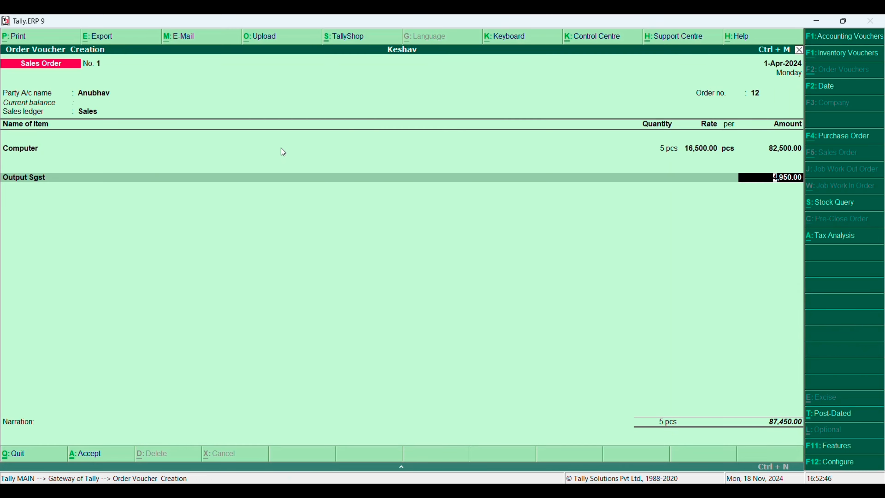
{"action": "key", "text": "Return"}
- Create the ledger Output Cgst under Duties & Taxes with type GST and tax type Central Tax, and add it to the sales order
{"action": "key", "text": "alt+c"}
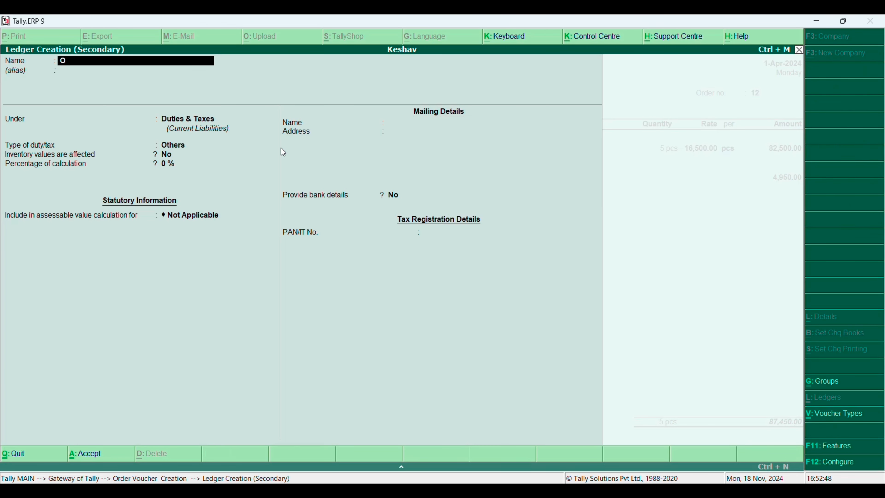
{"action": "type", "text": "Output Cgst"}
{"action": "key", "text": "Return"}
{"action": "key", "text": "Return"}
{"action": "key", "text": "Return"}
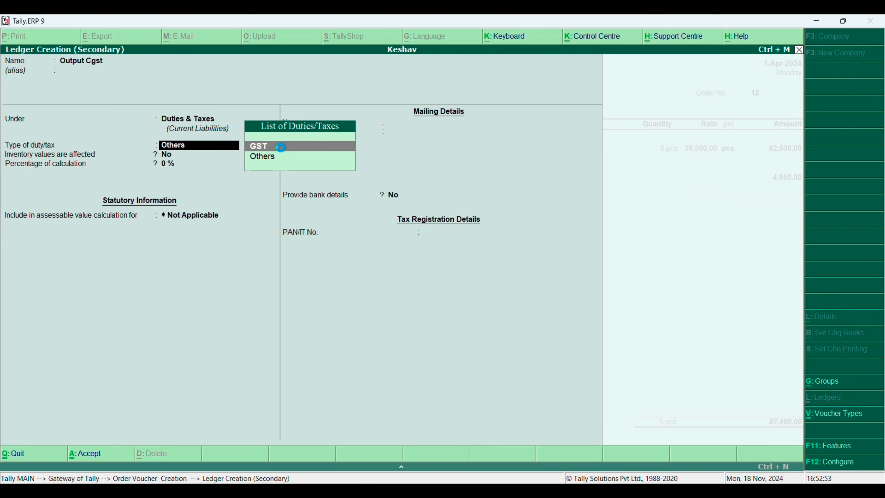
{"action": "key", "text": "Return"}
{"action": "key", "text": "Return"}
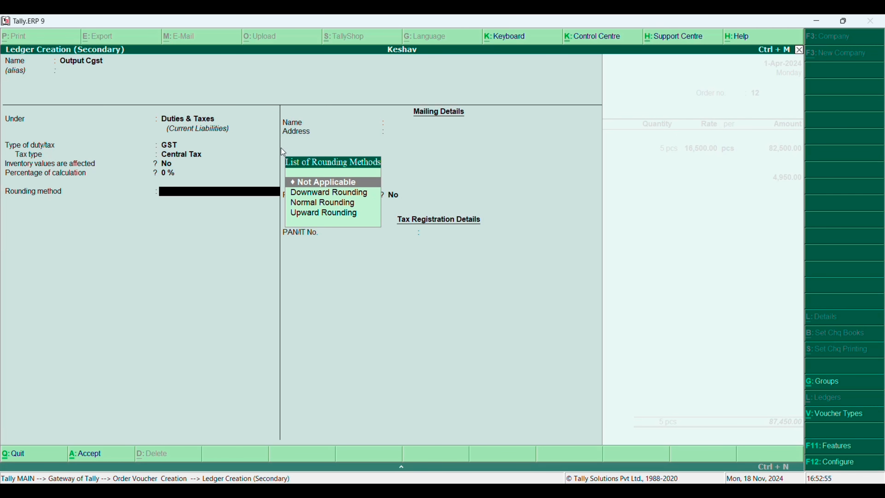
{"action": "key", "text": "ctrl+a"}
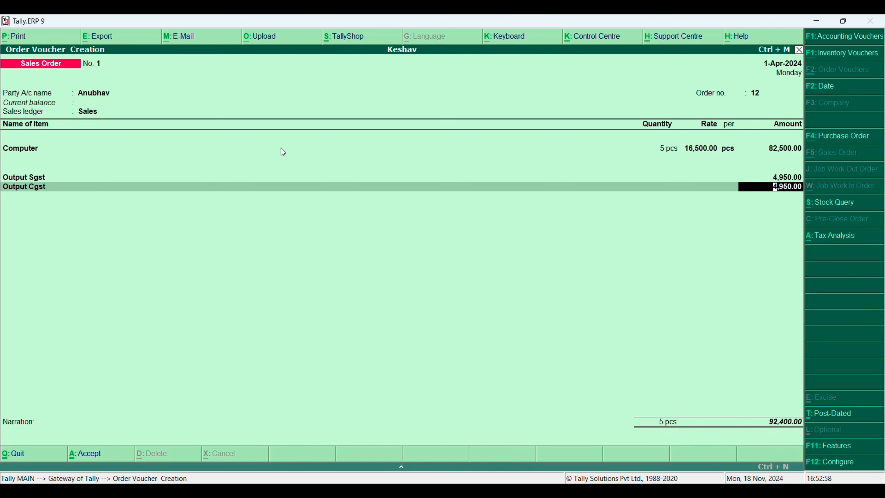
{"action": "key", "text": "Return"}
{"action": "key", "text": "Return"}
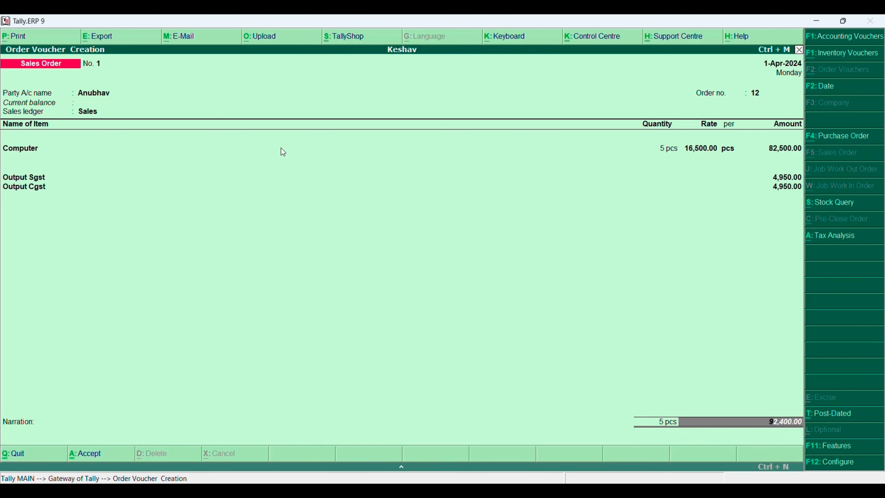
{"action": "key", "text": "Return"}
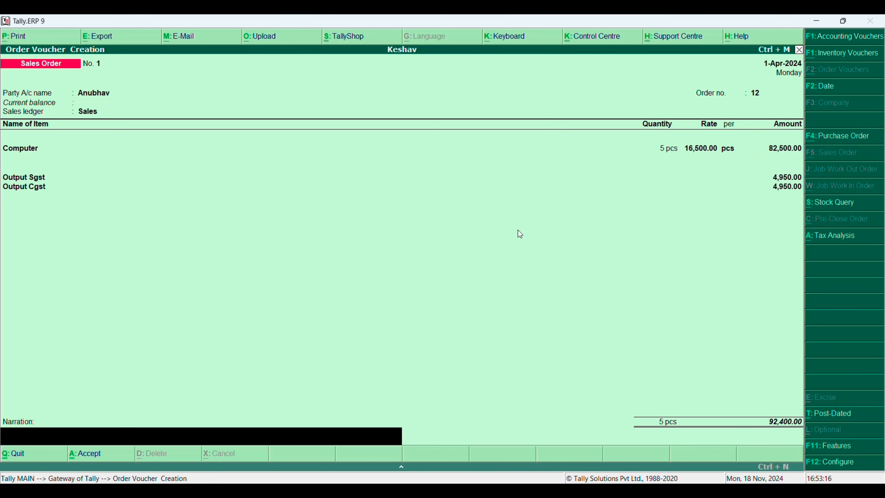
- Start a receipt voucher and credit the ledger of the customer who placed the sales order
{"action": "key", "text": "F1"}
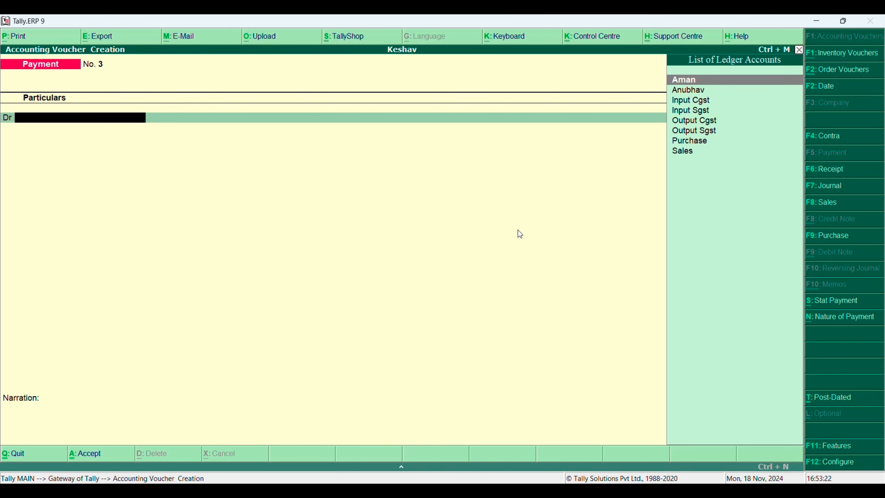
{"action": "key", "text": "F6"}
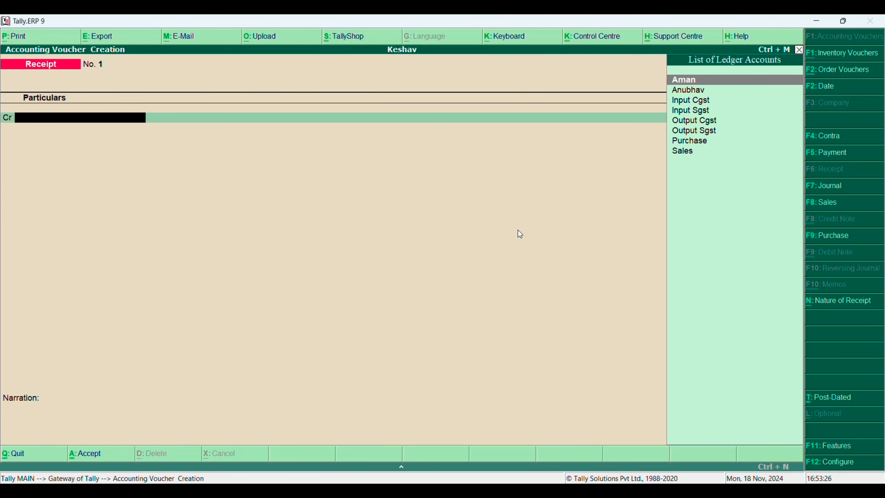
{"action": "type", "text": "A"}
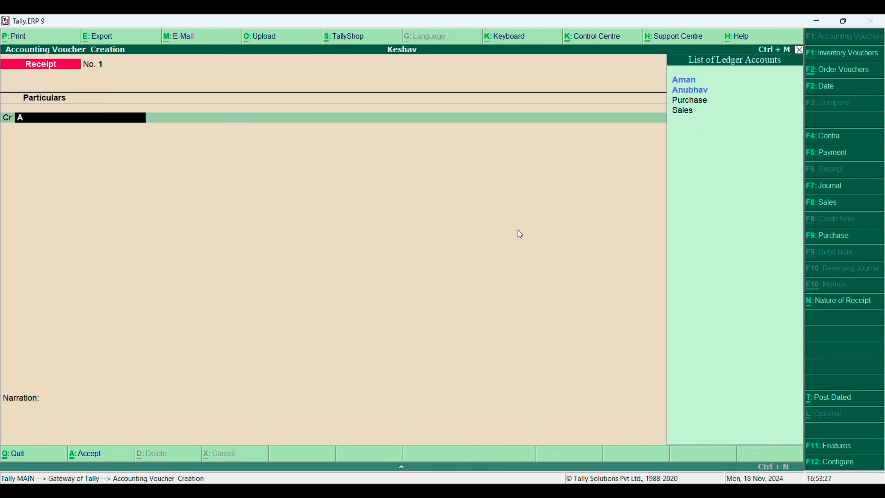
{"action": "type", "text": "nu"}
{"action": "key", "text": "Return"}
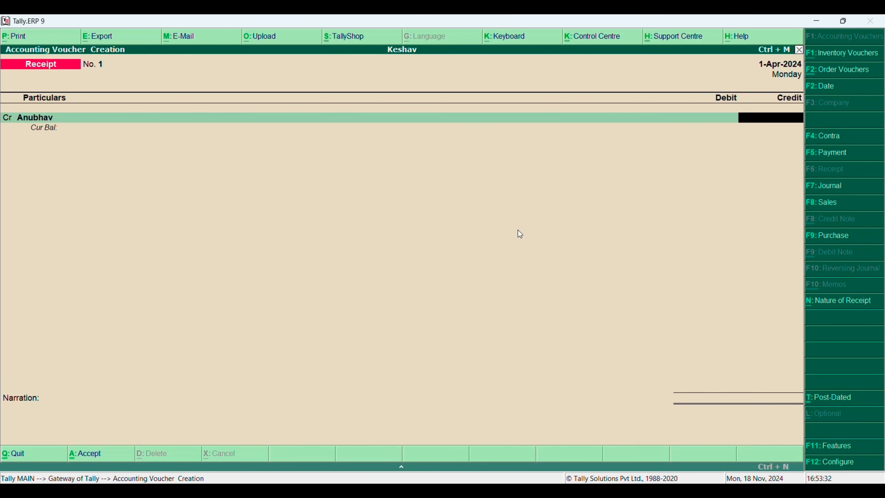
- Credit the customer 25,000 and allocate the amount bill-wise as Advance with reference 1
{"action": "type", "text": "25000"}
{"action": "key", "text": "Return"}
{"action": "key", "text": "Up"}
{"action": "key", "text": "Up"}
{"action": "key", "text": "Up"}
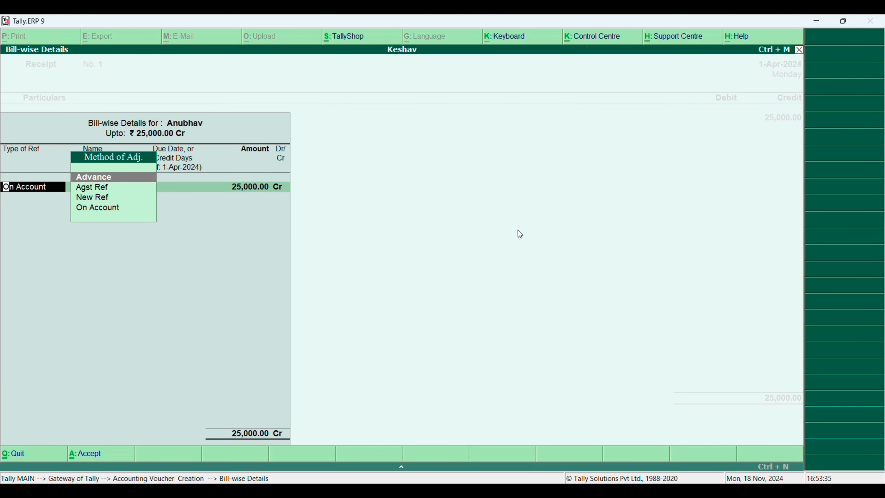
{"action": "key", "text": "Return"}
{"action": "key", "text": "Return"}
{"action": "key", "text": "Return"}
{"action": "key", "text": "Return"}
- Debit Cash with 25,000 and save the receipt voucher without a narration
{"action": "key", "text": "Return"}
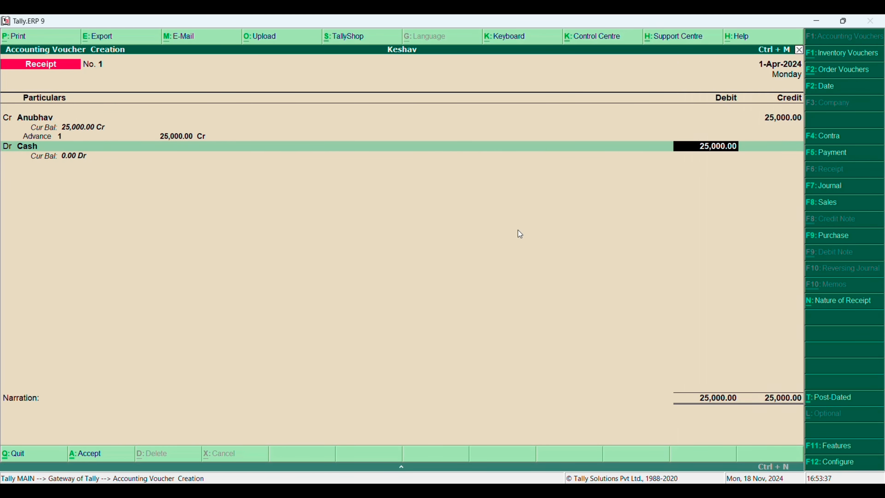
{"action": "key", "text": "Return"}
{"action": "key", "text": "Return"}
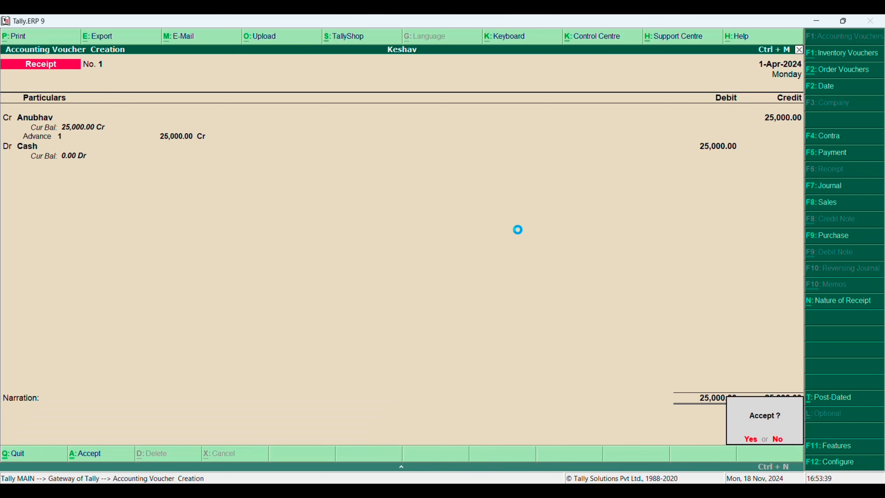
{"action": "key", "text": "Return"}
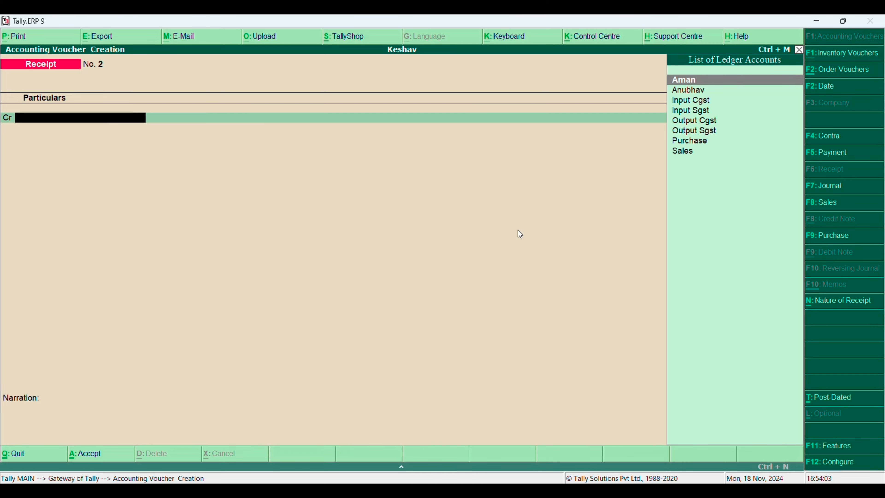
- Start a delivery note with reference number 1021 for the customer who placed the sales order
{"action": "key", "text": "alt+F8"}
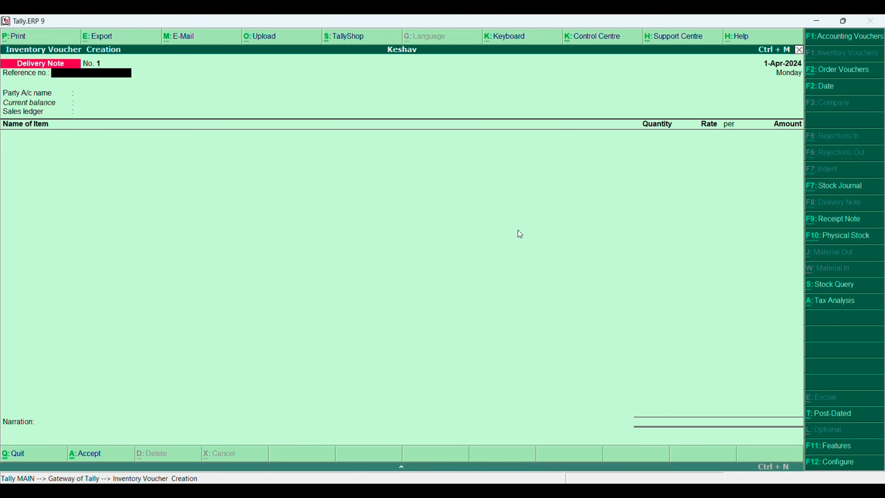
{"action": "type", "text": "1021"}
{"action": "key", "text": "Return"}
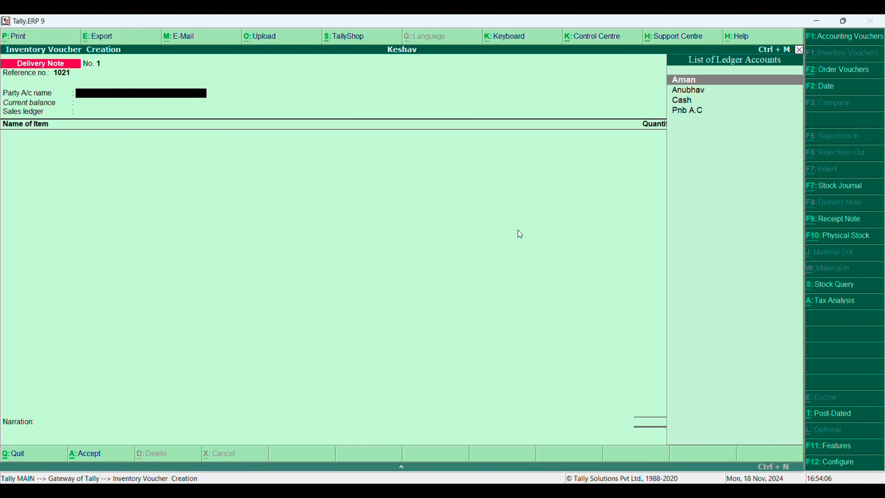
{"action": "key", "text": "Down"}
{"action": "key", "text": "Return"}
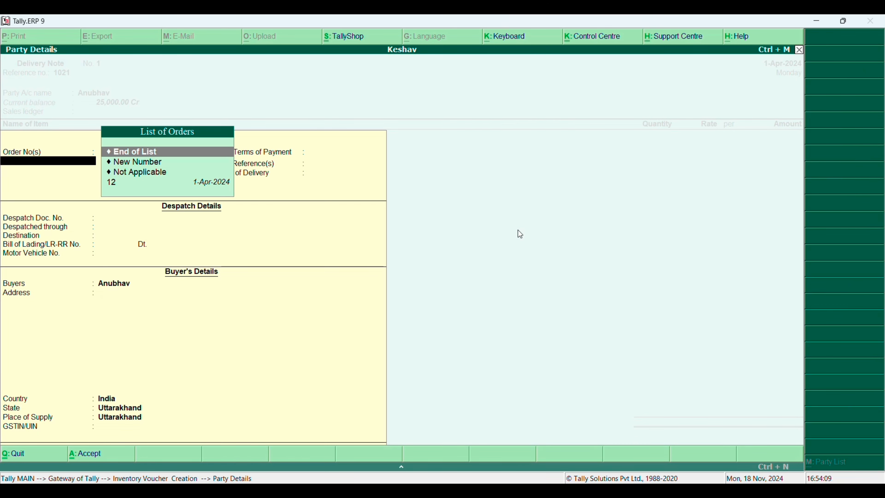
- Link the delivery note to the customer's pending order and keep Sales as the sales ledger
{"action": "key", "text": "Down"}
{"action": "key", "text": "Down"}
{"action": "key", "text": "Down"}
{"action": "key", "text": "Return"}
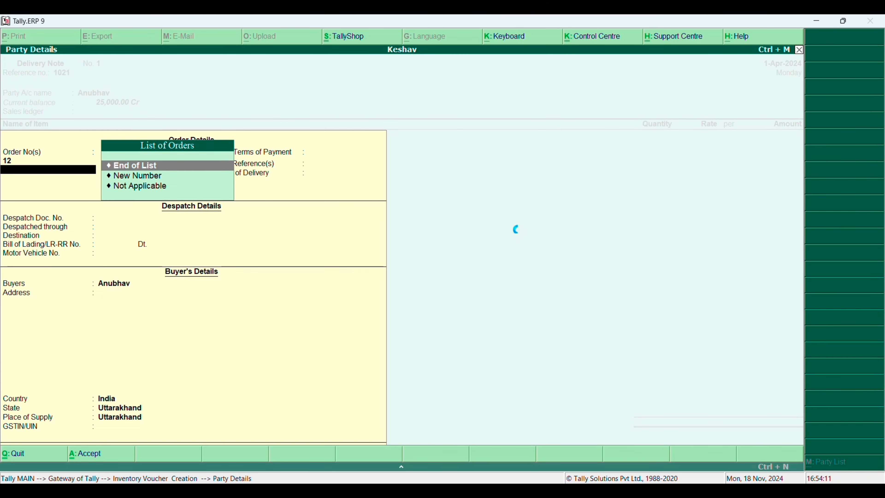
{"action": "key", "text": "Return"}
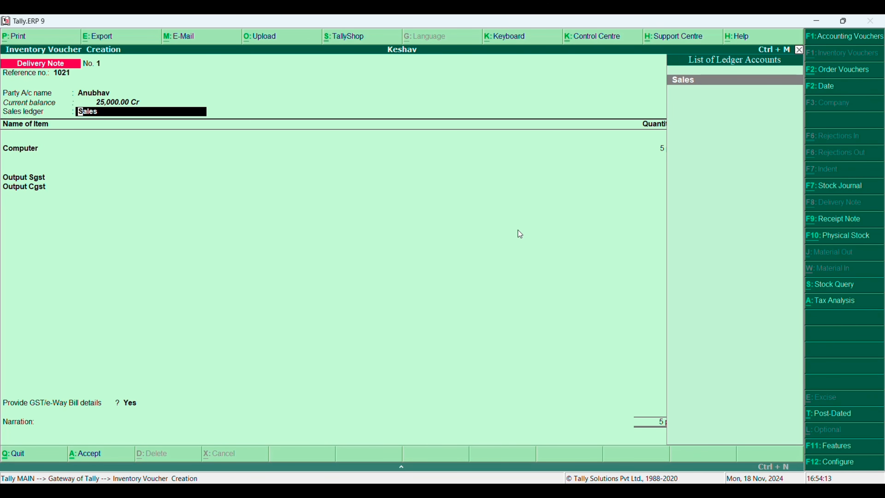
{"action": "key", "text": "Return"}
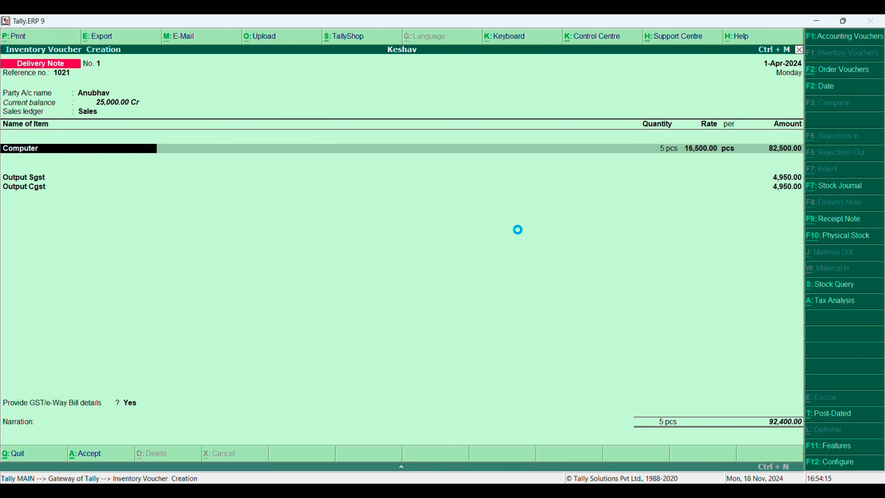
- Allocate the Computer item to tracking number 1 and accept its order quantity, rate and the Output Sgst and Output Cgst amounts
{"action": "key", "text": "Return"}
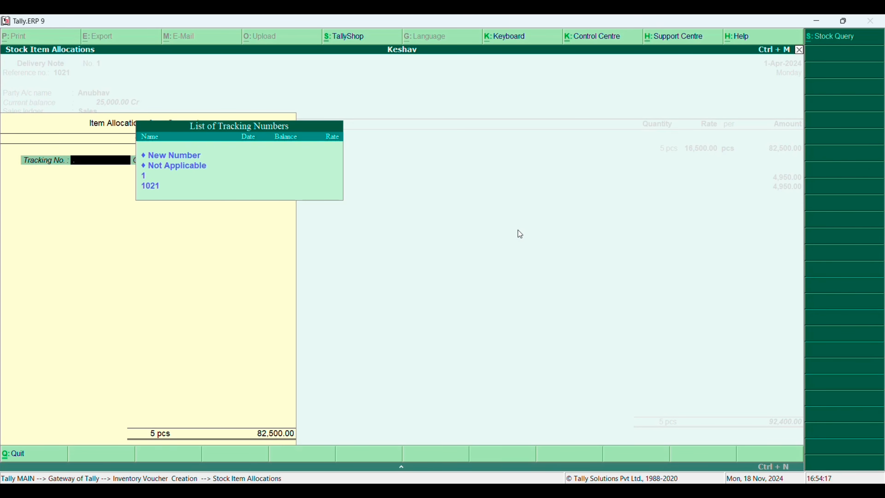
{"action": "type", "text": "1"}
{"action": "key", "text": "Return"}
{"action": "key", "text": "Return"}
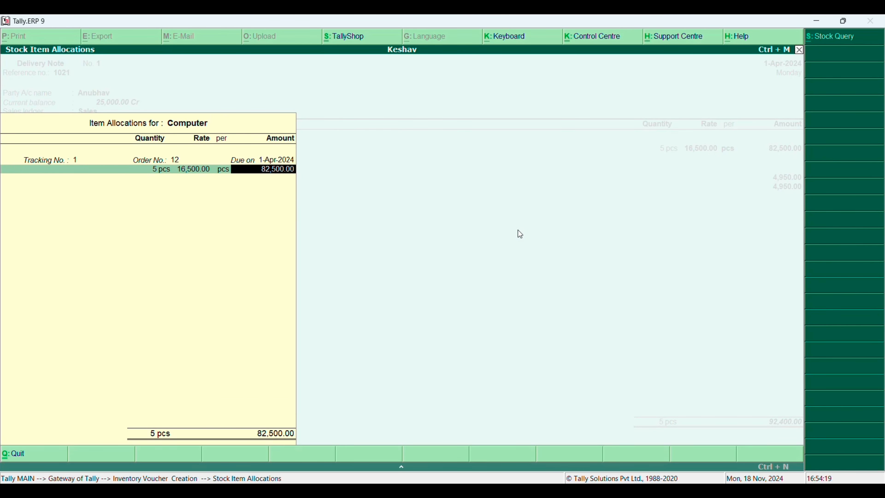
{"action": "key", "text": "Return"}
{"action": "key", "text": "Return"}
{"action": "key", "text": "Return"}
{"action": "key", "text": "Return"}
{"action": "key", "text": "Return"}
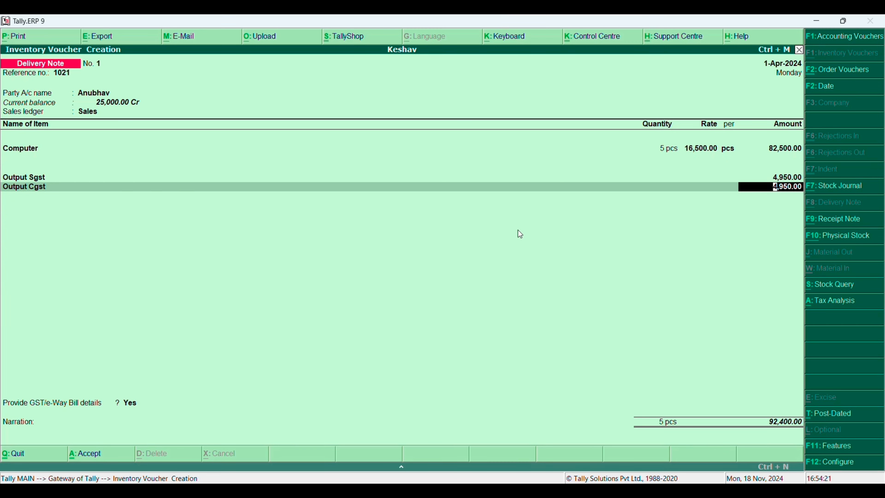
{"action": "key", "text": "Return"}
- Decline the GST/e-Way Bill details and save the delivery note without a narration
{"action": "key", "text": "BackSpace"}
{"action": "key", "text": "BackSpace"}
{"action": "key", "text": "BackSpace"}
{"action": "key", "text": "BackSpace"}
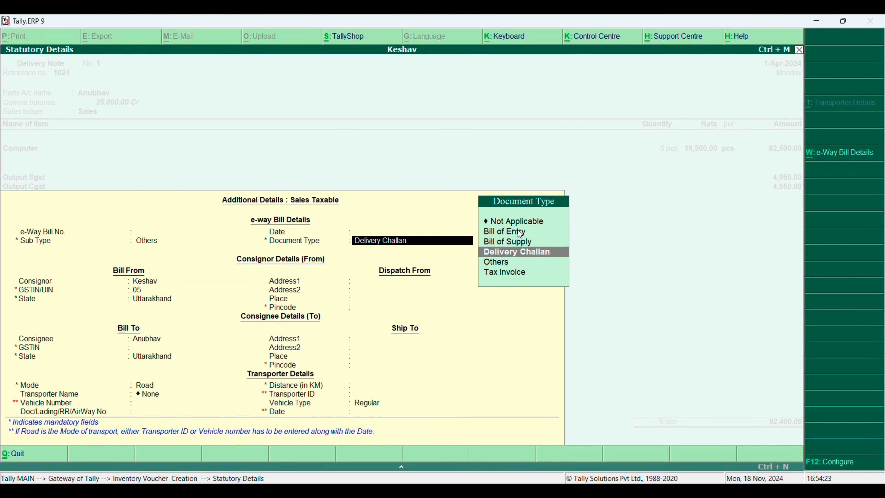
{"action": "key", "text": "Escape"}
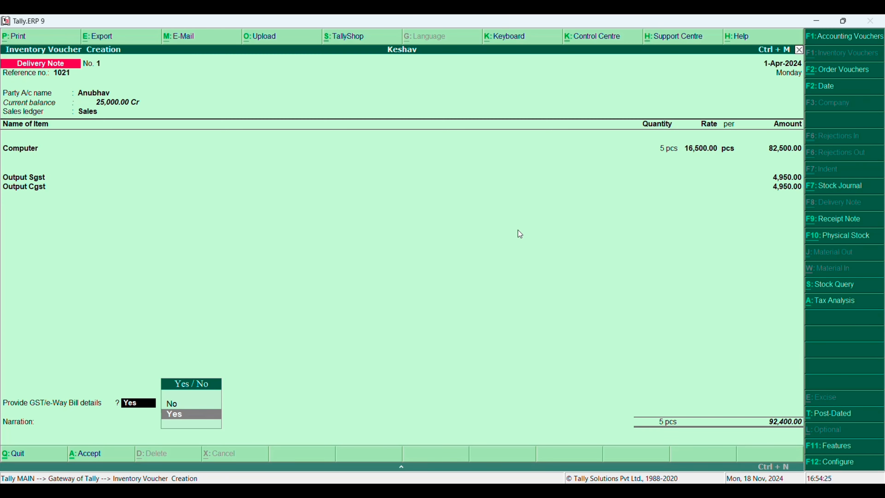
{"action": "key", "text": "Up"}
{"action": "key", "text": "Return"}
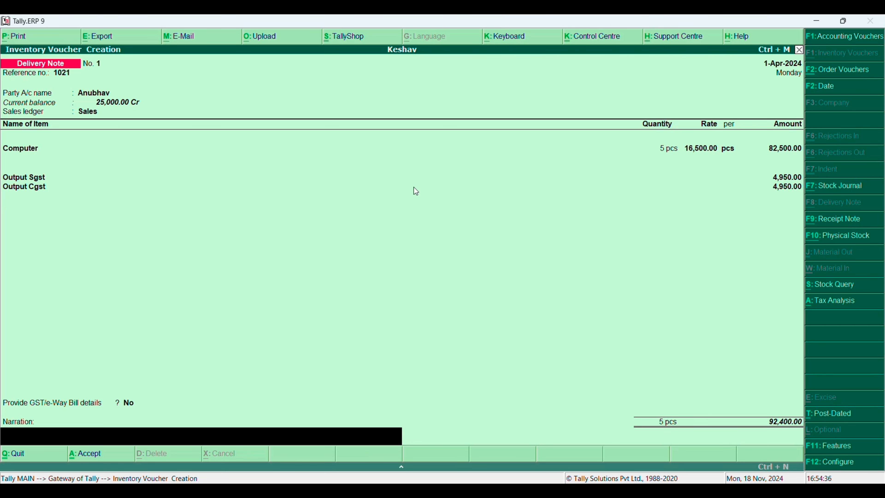
{"action": "key", "text": "Return"}
{"action": "key", "text": "Return"}
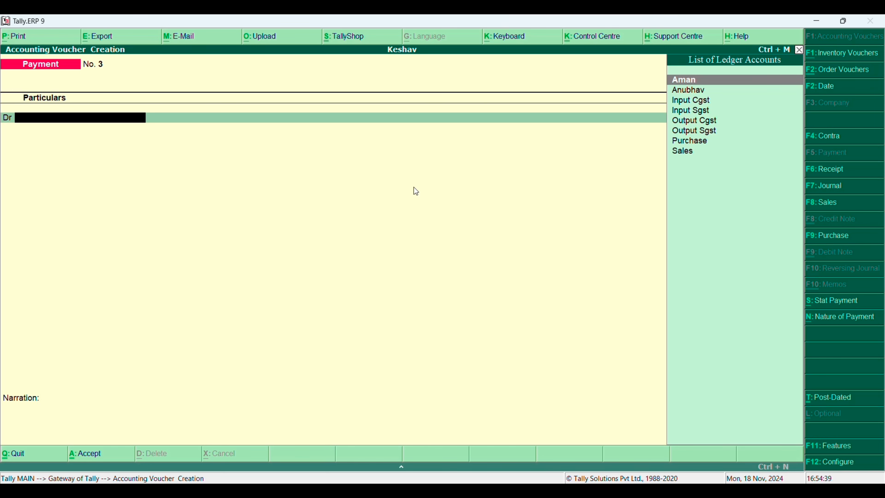
- Start a sales voucher with reference number 2533 for the same customer
{"action": "key", "text": "F8"}
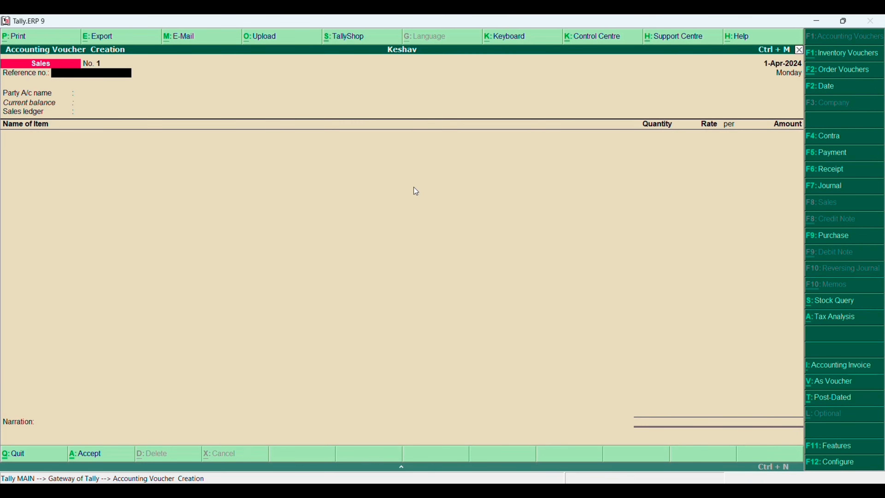
{"action": "type", "text": "2533"}
{"action": "key", "text": "Return"}
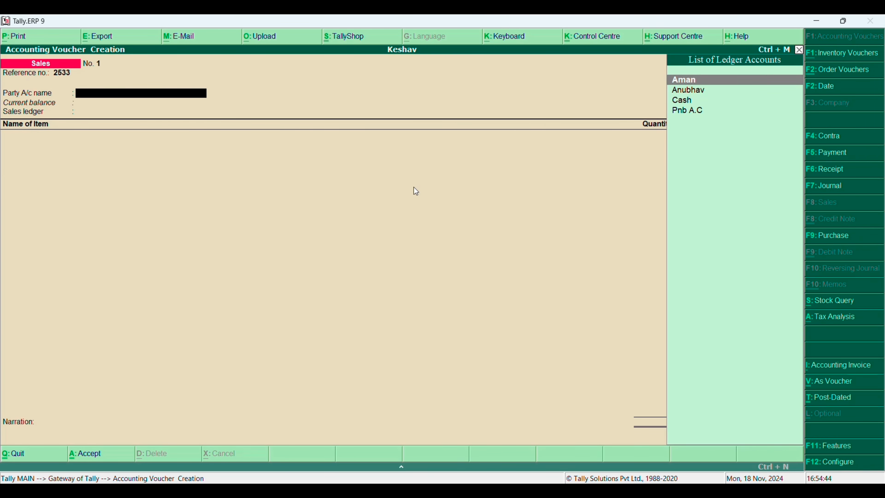
{"action": "key", "text": "Down"}
{"action": "key", "text": "Return"}
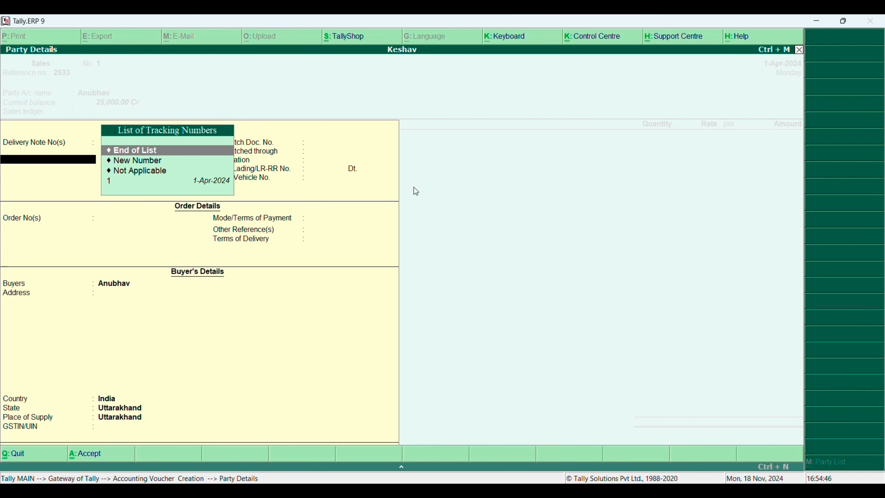
- Link the sales voucher to delivery note 1 and accept the despatch, order and buyer details
{"action": "key", "text": "Down"}
{"action": "key", "text": "Down"}
{"action": "key", "text": "Down"}
{"action": "key", "text": "Return"}
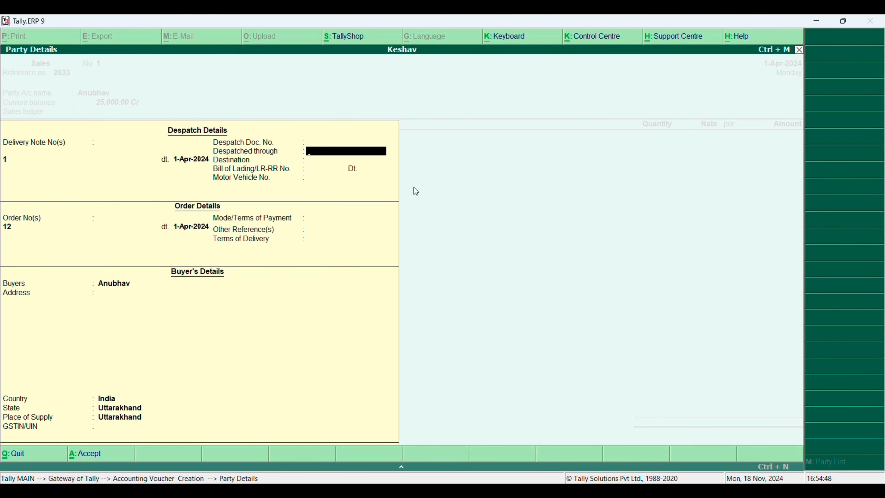
{"action": "key", "text": "ctrl+a"}
{"action": "key", "text": "Return"}
{"action": "key", "text": "Return"}
{"action": "key", "text": "Return"}
{"action": "key", "text": "Return"}
{"action": "key", "text": "Return"}
{"action": "key", "text": "Return"}
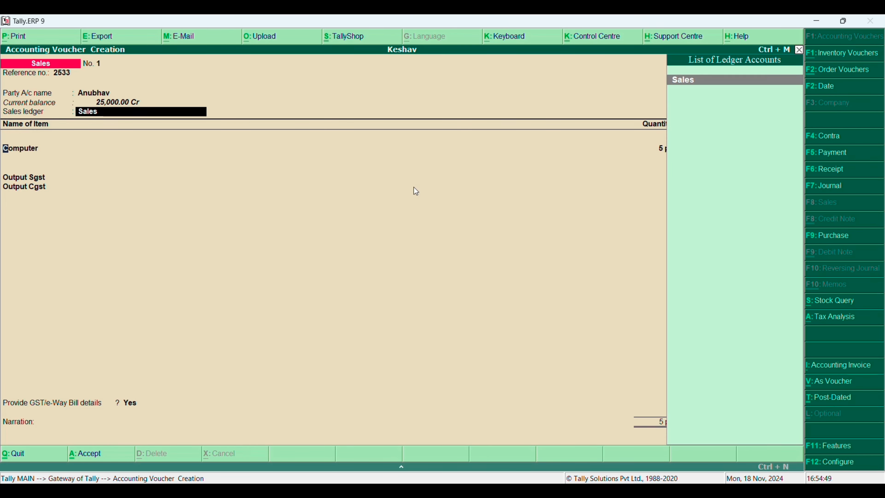
- Accept the Sales ledger, the Computer item line and the Output Sgst and Output Cgst amounts in the sales voucher
{"action": "key", "text": "Return"}
{"action": "key", "text": "Return"}
{"action": "key", "text": "Return"}
{"action": "key", "text": "Return"}
{"action": "key", "text": "Return"}
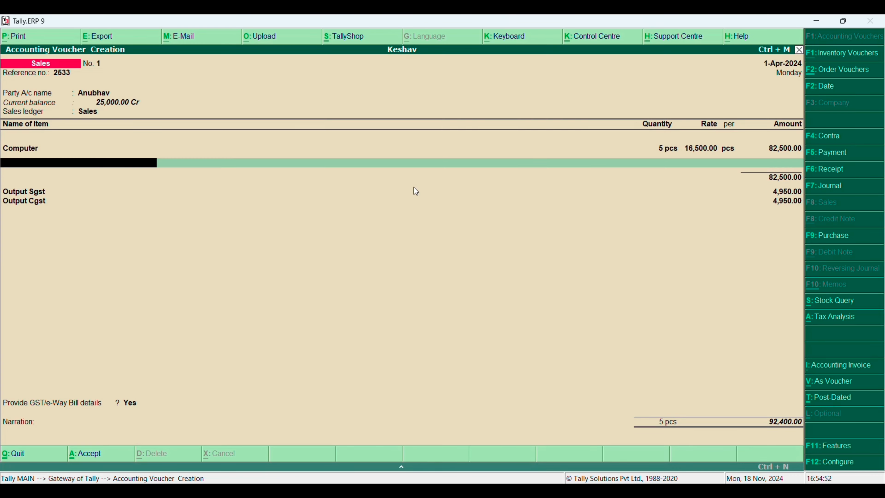
{"action": "key", "text": "Return"}
{"action": "key", "text": "Return"}
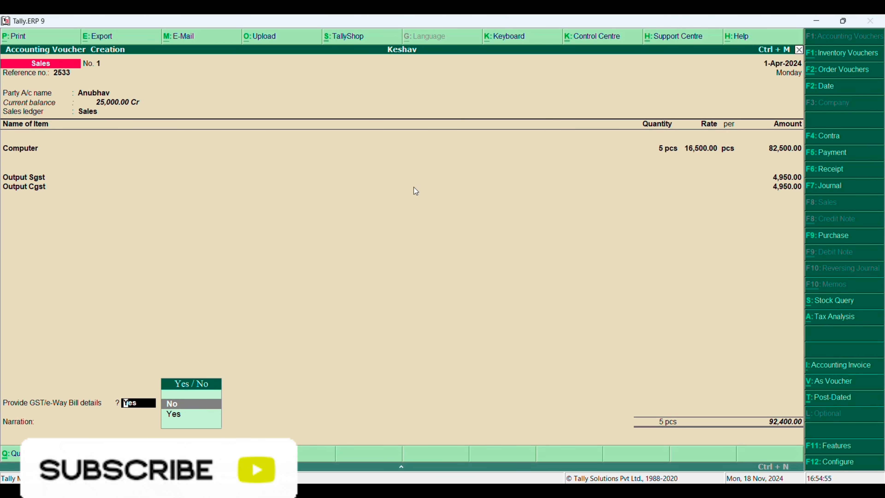
- Set the sales voucher's GST/e-Way Bill details to No and save it without a narration
{"action": "key", "text": "Return"}
{"action": "key", "text": "Return"}
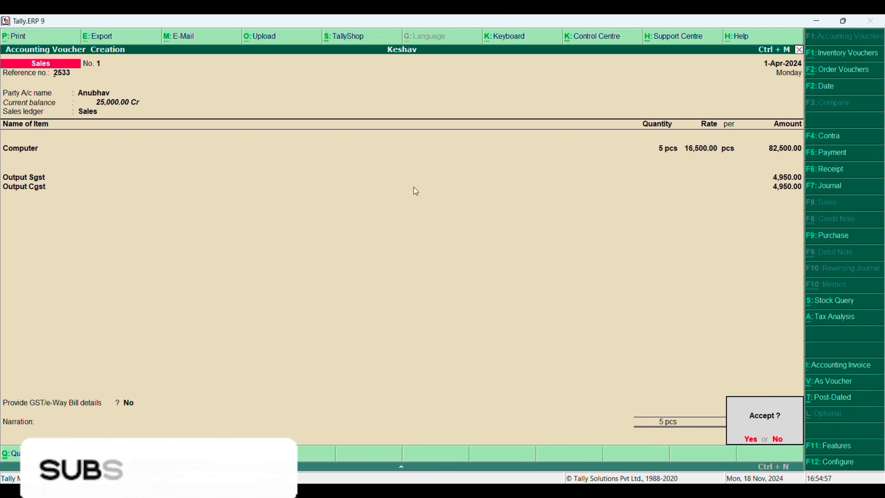
{"action": "key", "text": "Return"}
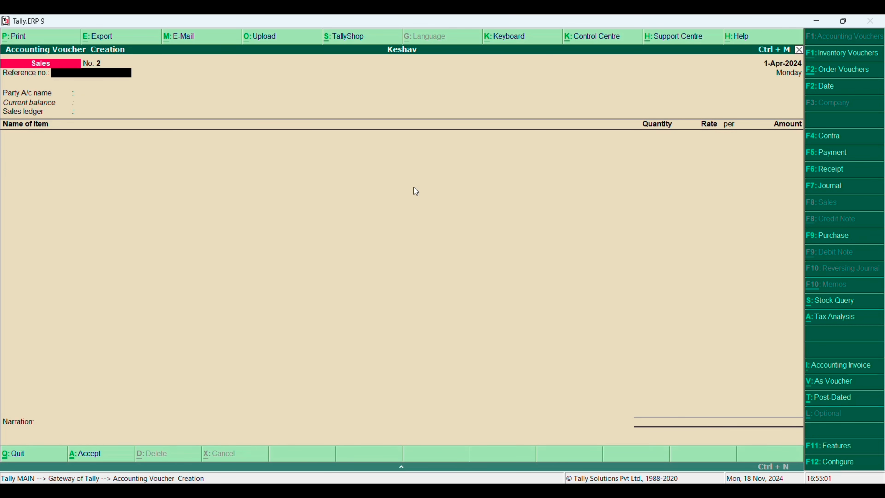
- Start a receipt voucher crediting the customer 67,400, allocated bill-wise as Agst Ref against bill 1
{"action": "key", "text": "F6"}
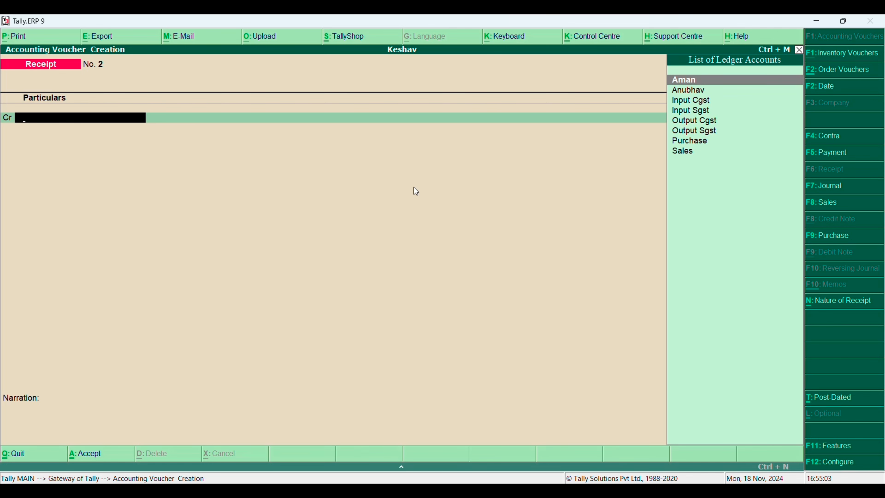
{"action": "type", "text": "Anu"}
{"action": "key", "text": "Return"}
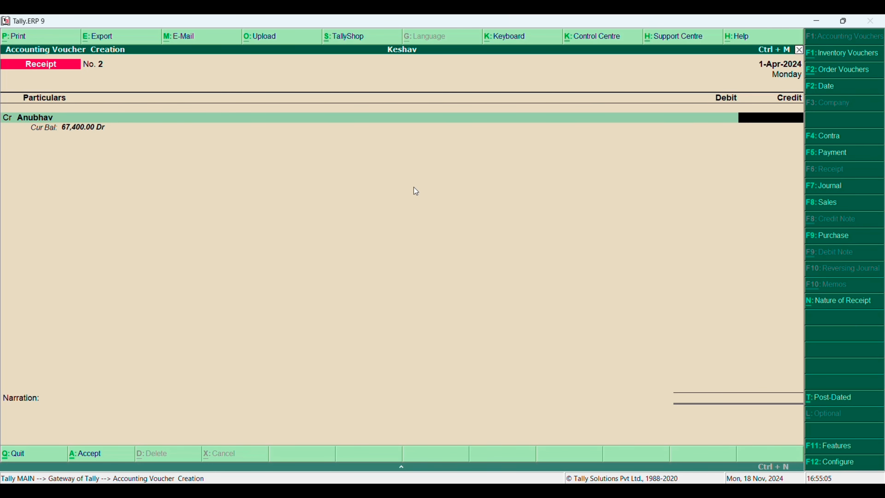
{"action": "type", "text": "67400"}
{"action": "left_click", "coordinate": [414, 187]}
{"action": "key", "text": "Return"}
{"action": "key", "text": "Return"}
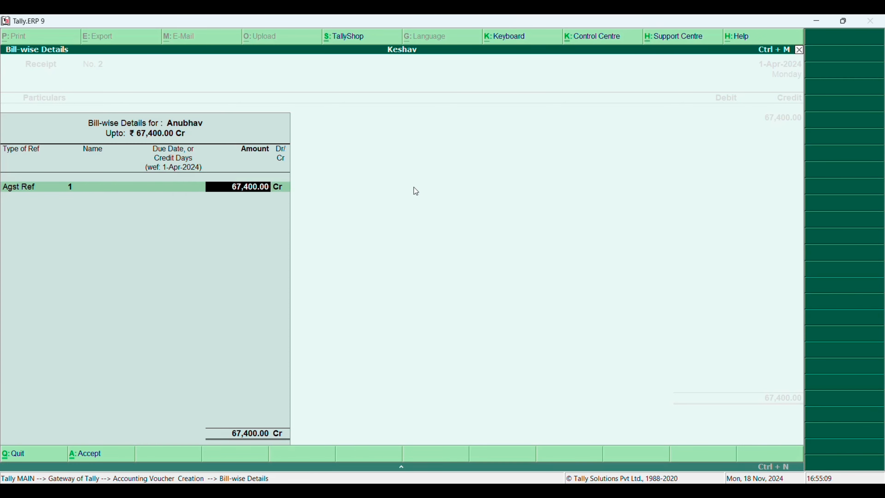
{"action": "key", "text": "Return"}
{"action": "key", "text": "Return"}
- Debit Cash with 67,400, save the receipt voucher without a narration and leave voucher entry
{"action": "key", "text": "Return"}
{"action": "key", "text": "Return"}
{"action": "key", "text": "Return"}
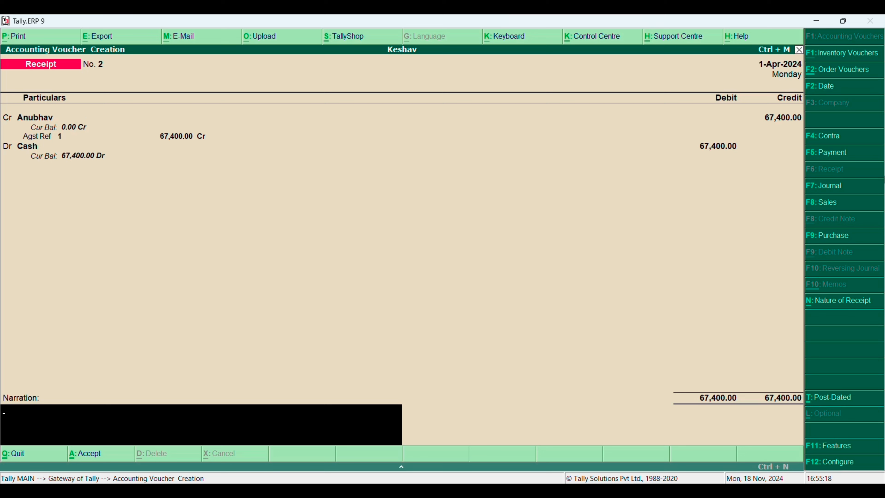
{"action": "key", "text": "Return"}
{"action": "key", "text": "Return"}
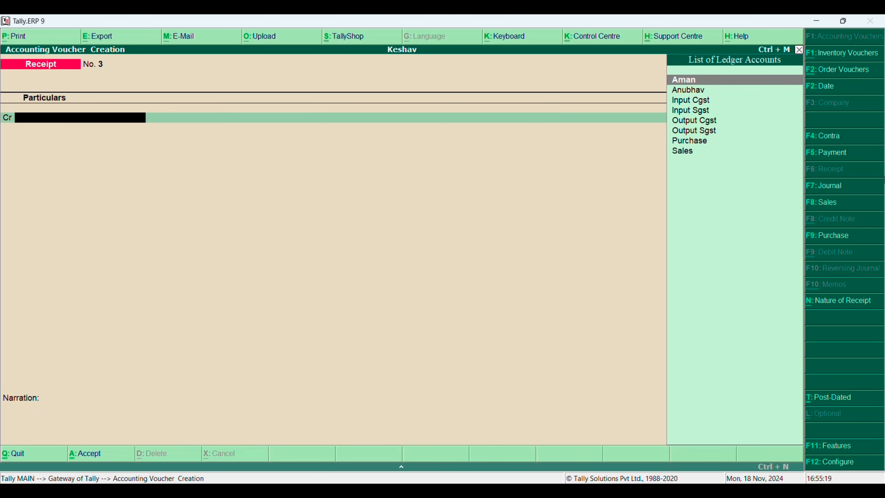
{"action": "key", "text": "Escape"}
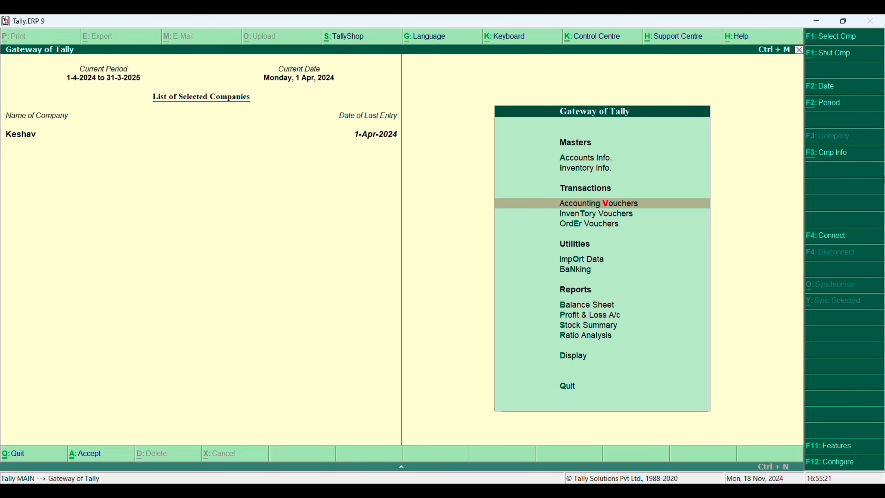
- Open the Balance Sheet and show it in detailed form
{"action": "key", "text": "Down"}
{"action": "key", "text": "Down"}
{"action": "key", "text": "Down"}
{"action": "key", "text": "Down"}
{"action": "key", "text": "Down"}
{"action": "key", "text": "Down"}
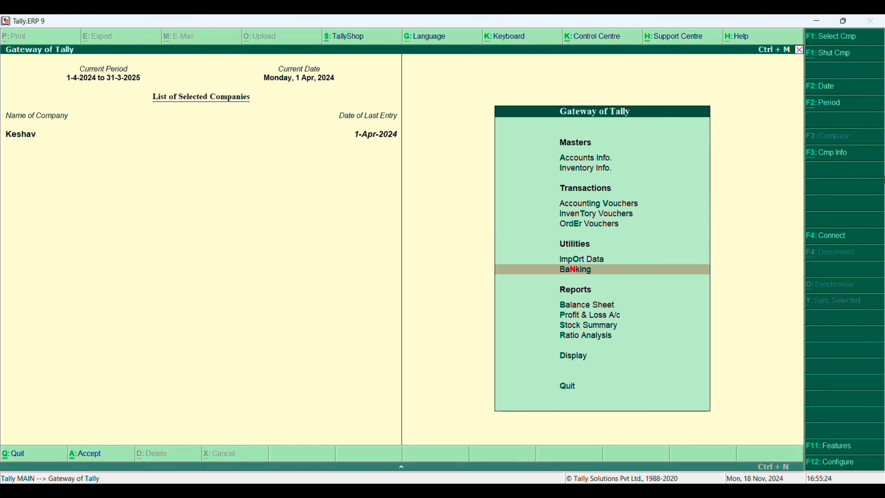
{"action": "key", "text": "Up"}
{"action": "key", "text": "Return"}
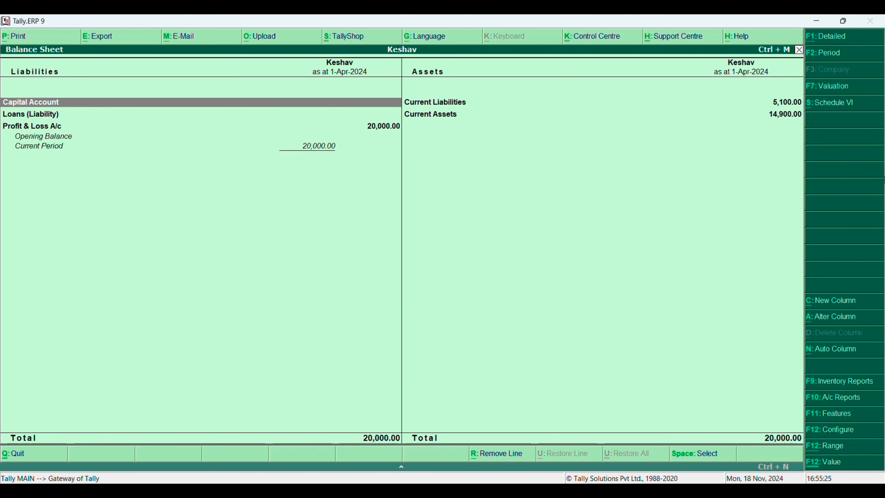
{"action": "key", "text": "alt+F1"}
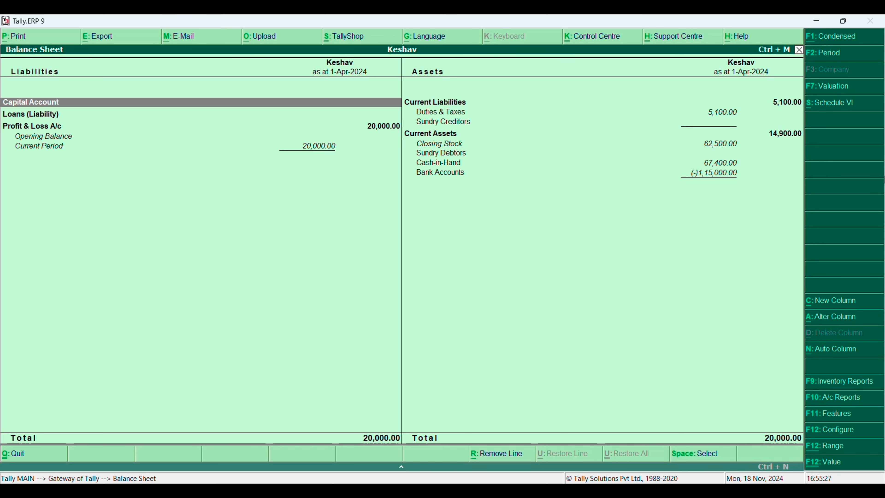
- Examine the input and output GST ledger balances in the Balance Sheet's Duties & Taxes group, and return to the Gateway of Tally
{"action": "key", "text": "Right"}
{"action": "key", "text": "Down"}
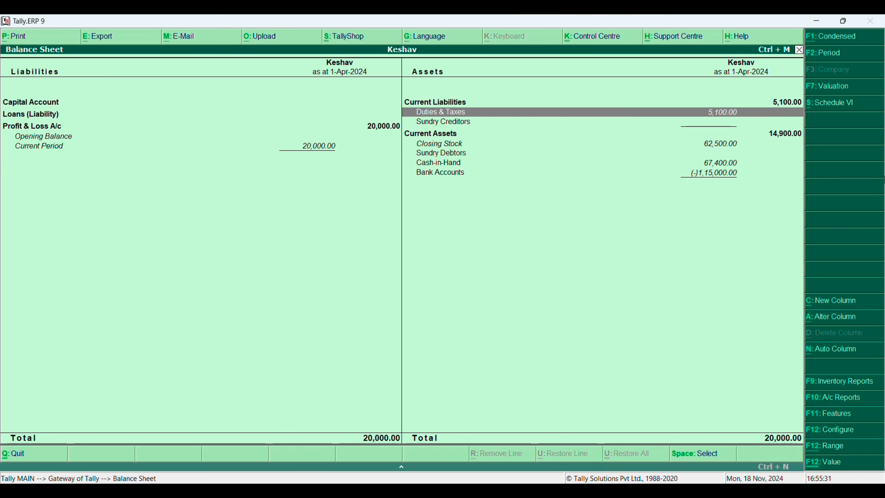
{"action": "key", "text": "Return"}
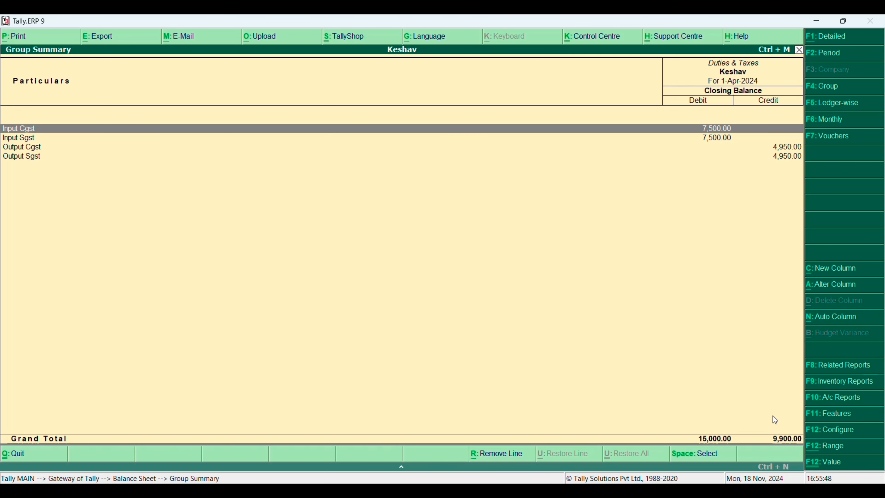
{"action": "key", "text": "Escape"}
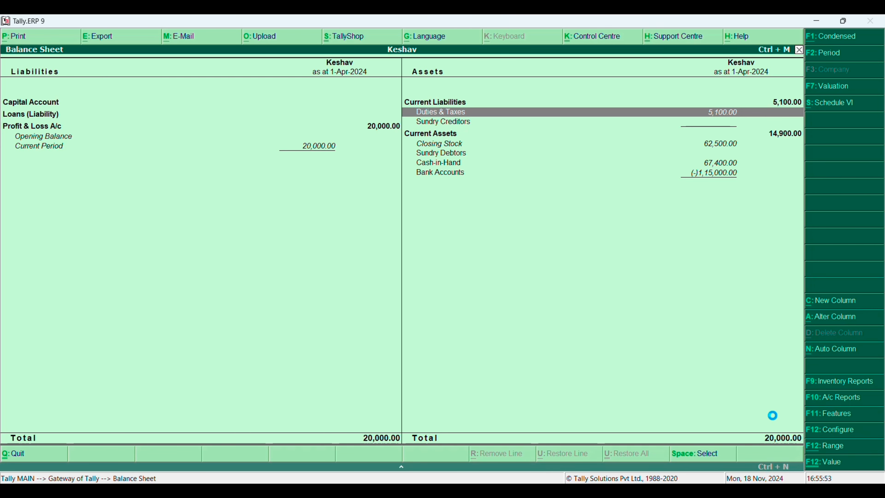
{"action": "key", "text": "Return"}
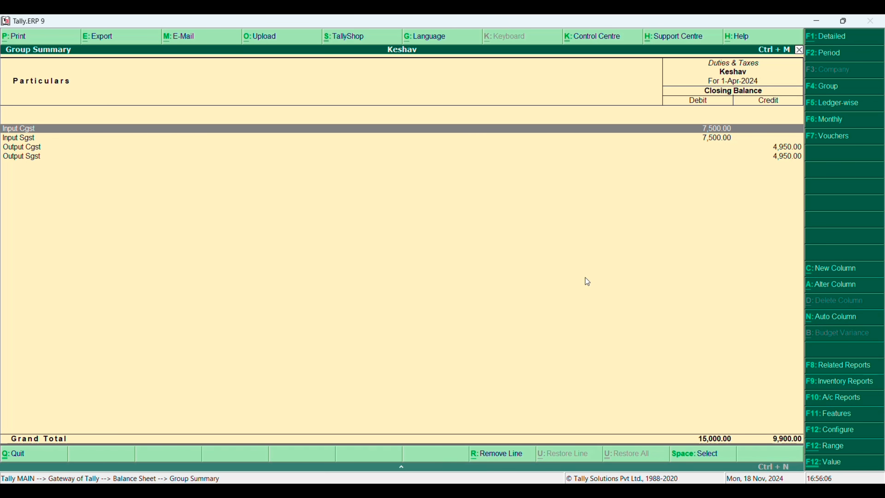
{"action": "key", "text": "Escape"}
{"action": "key", "text": "Escape"}
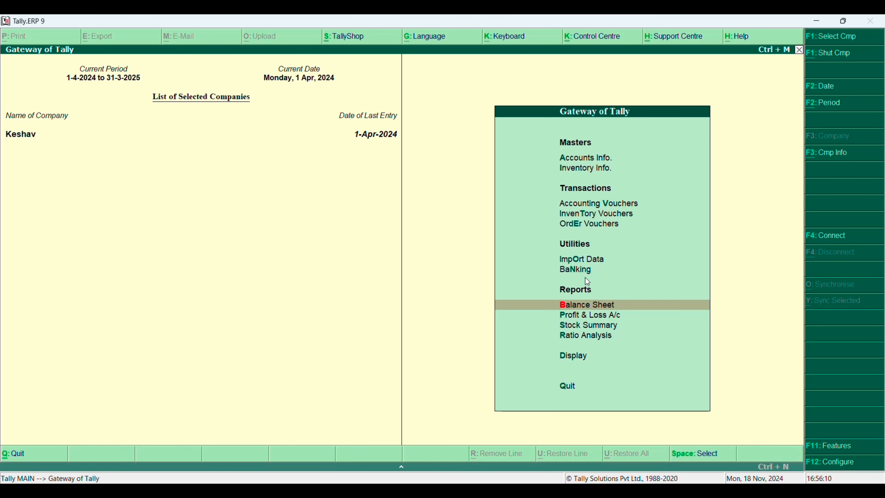
{"action": "key", "text": "Down"}
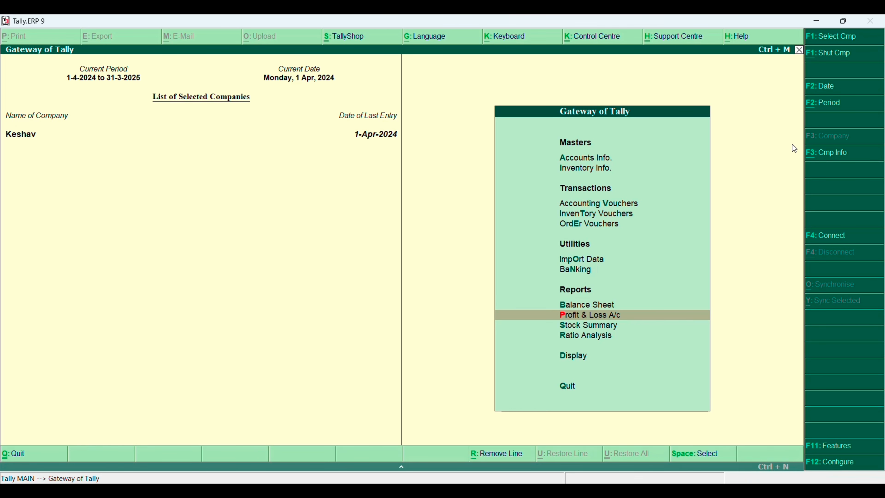